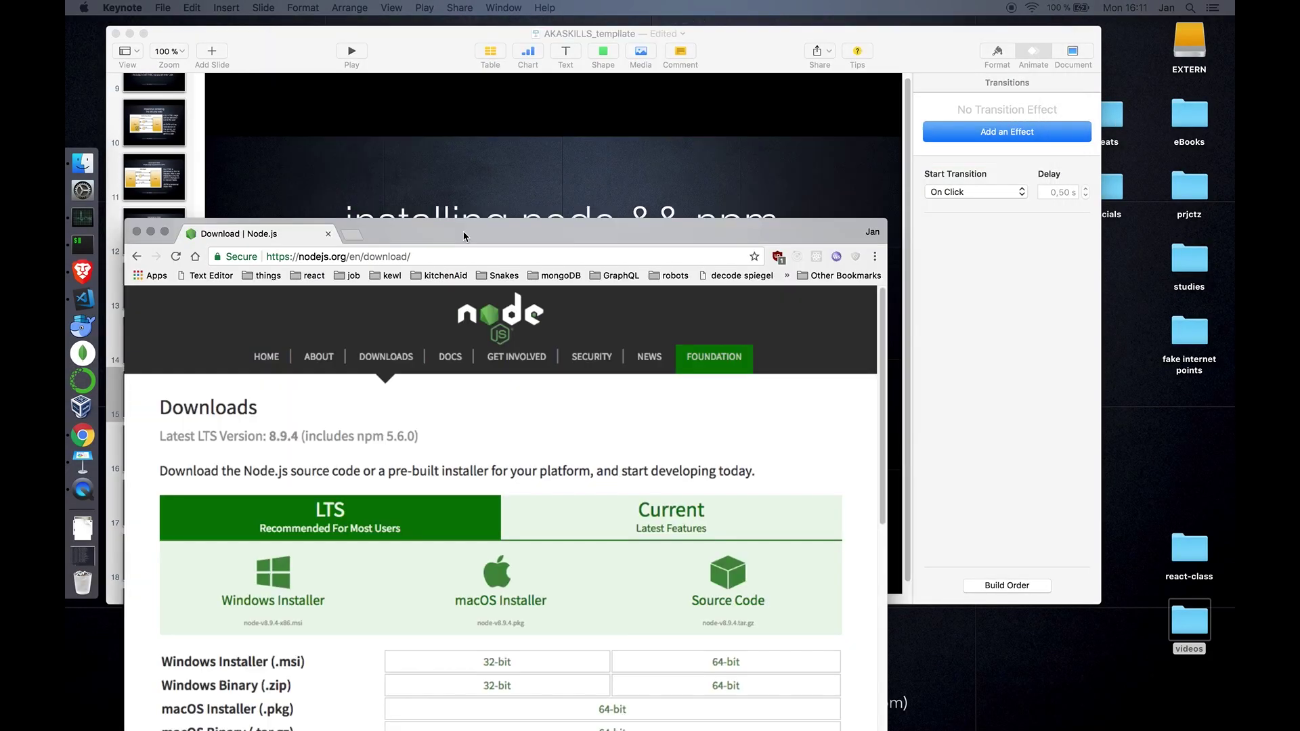
Maximize the Chrome window and search Google for 'node.js'
{"action": "left_click_drag", "start_coordinate": [206, 235], "coordinate": [225, 153]}
{"action": "left_click", "coordinate": [183, 150]}
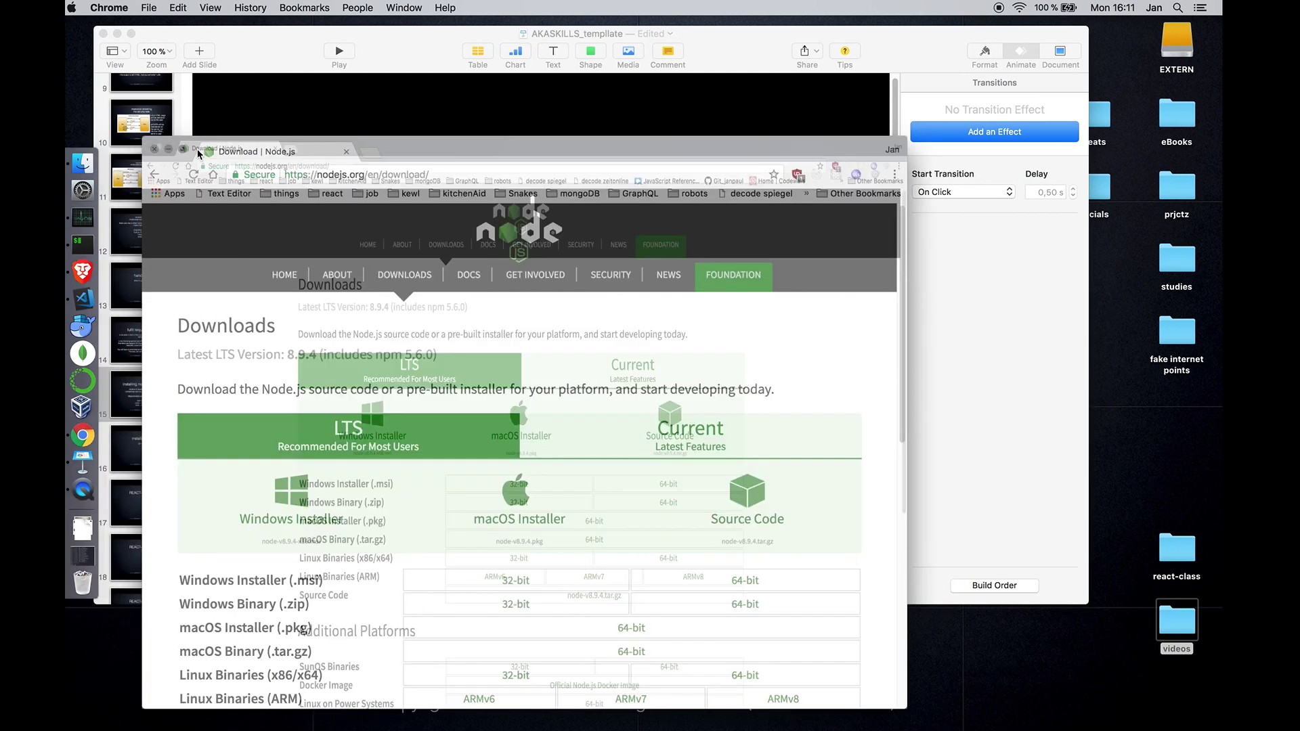
{"action": "left_click", "coordinate": [294, 37]}
{"action": "left_click_drag", "start_coordinate": [362, 39], "coordinate": [179, 39]}
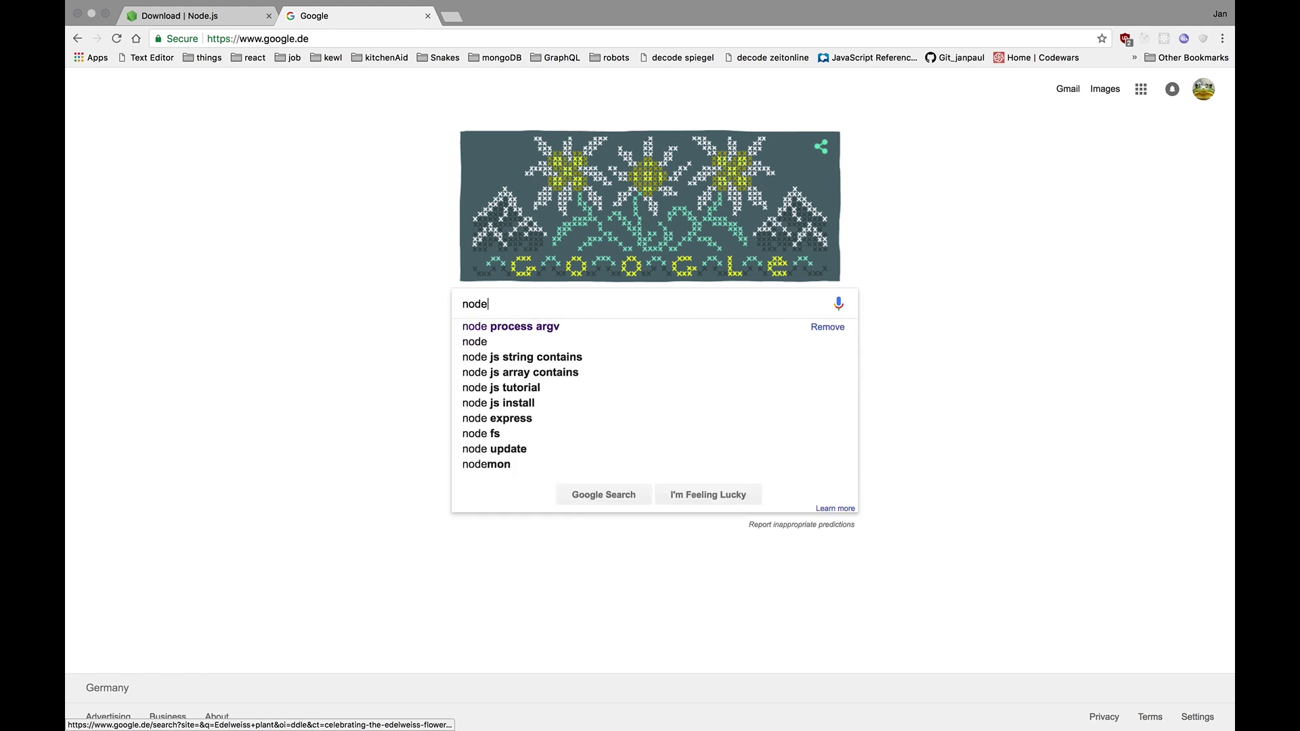
{"action": "type", "text": ".js"}
{"action": "key", "text": "Return"}
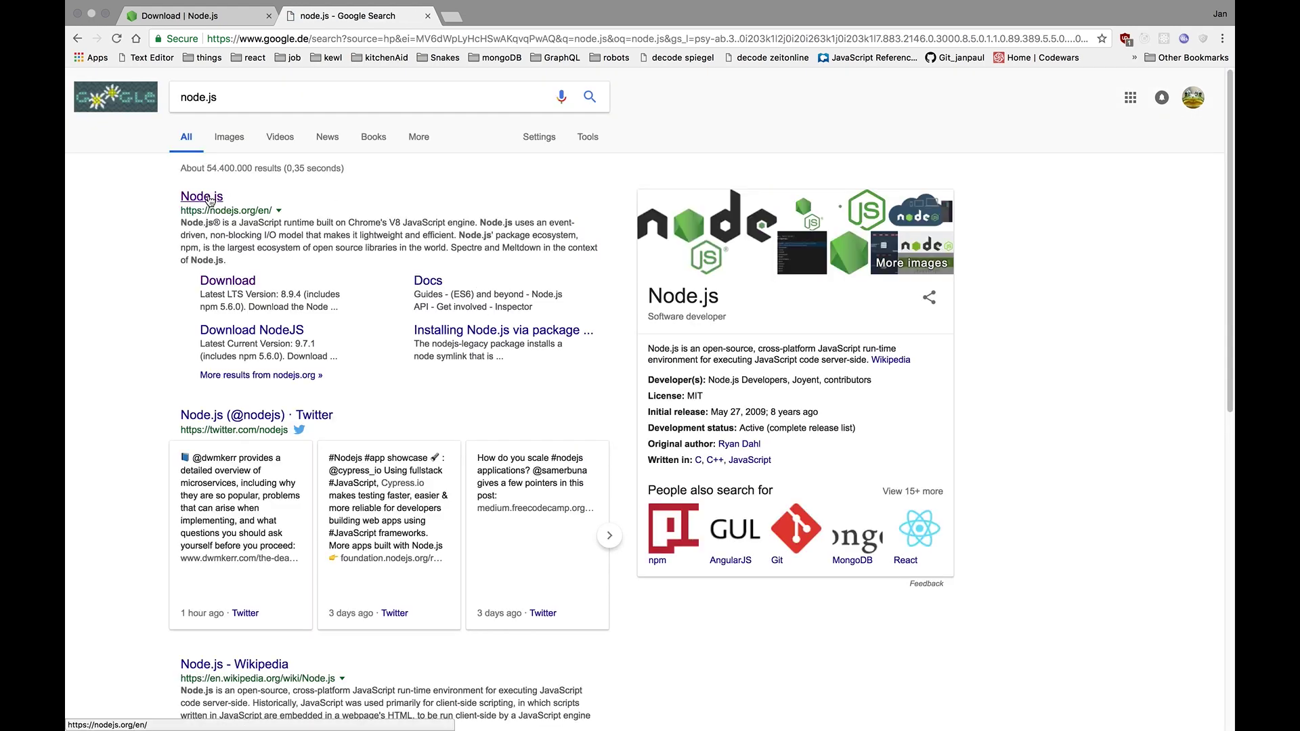
Open the Node.js result, close the extra tab, and go to the nodejs.org home page
{"action": "left_click", "coordinate": [203, 197]}
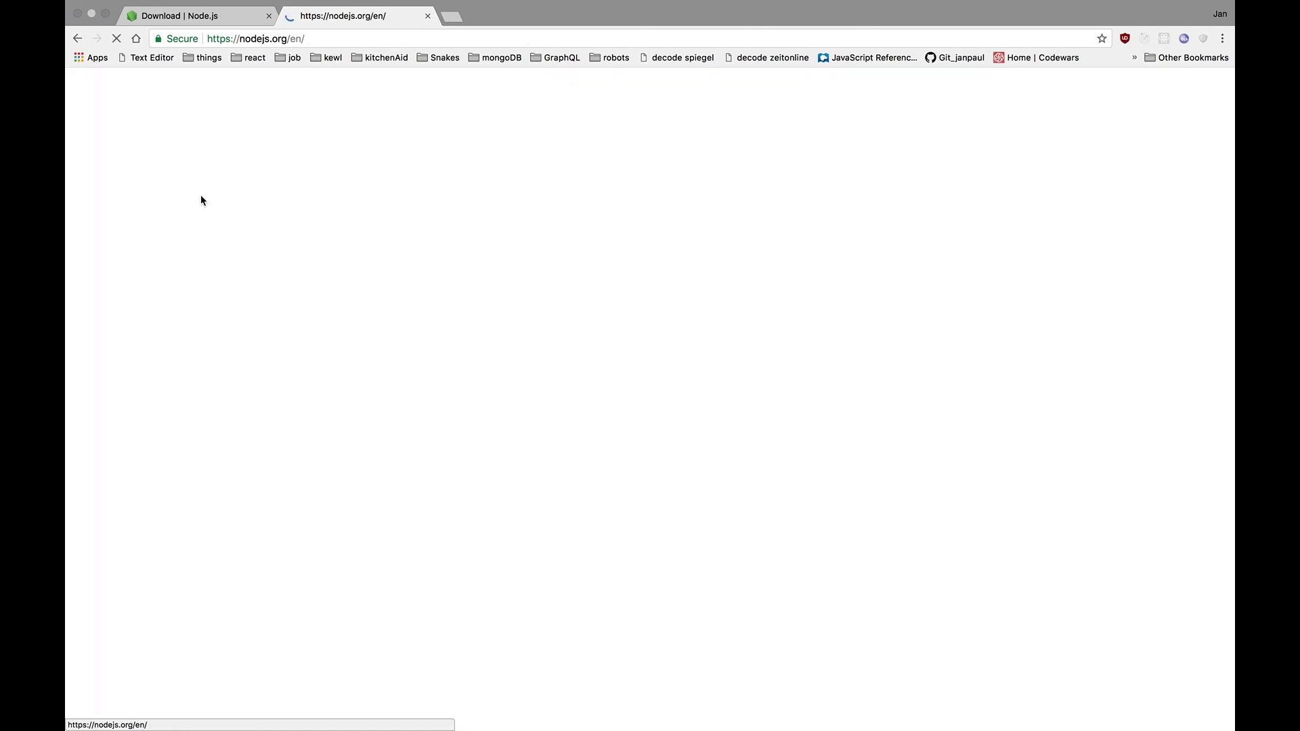
{"action": "left_click", "coordinate": [428, 16]}
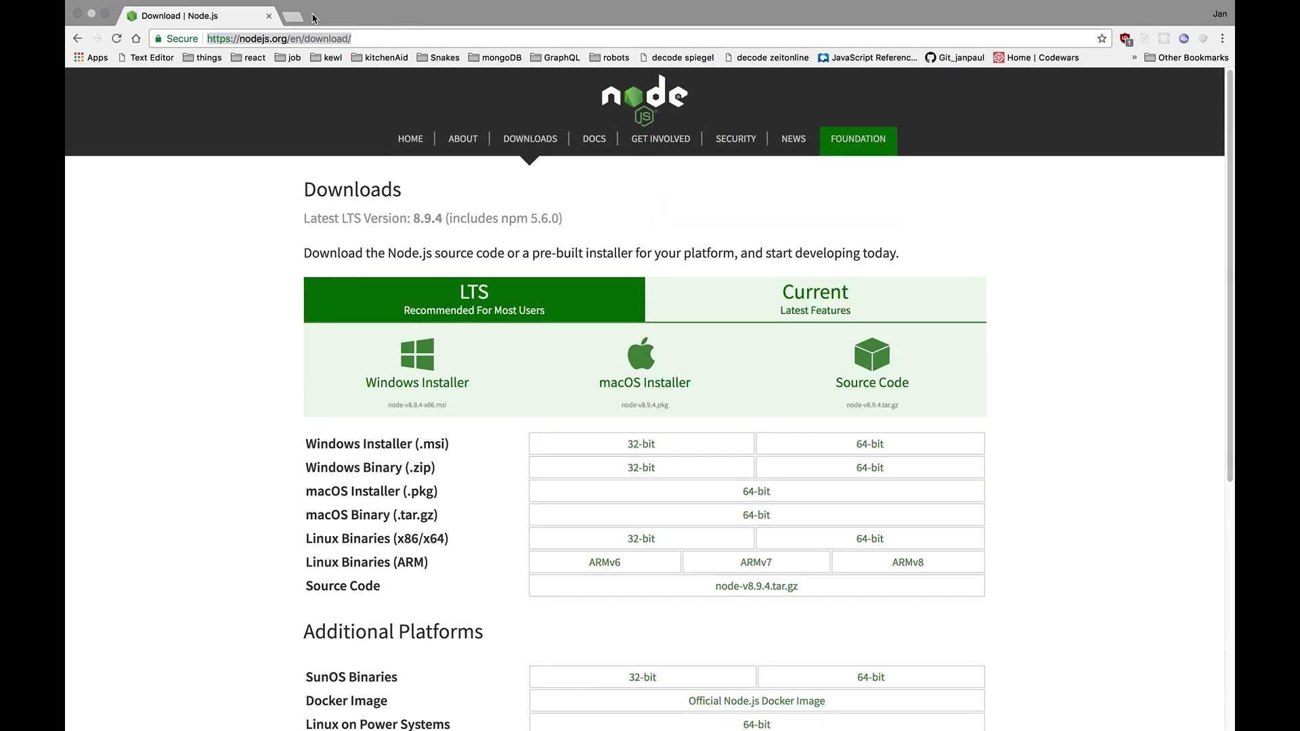
{"action": "left_click", "coordinate": [273, 39]}
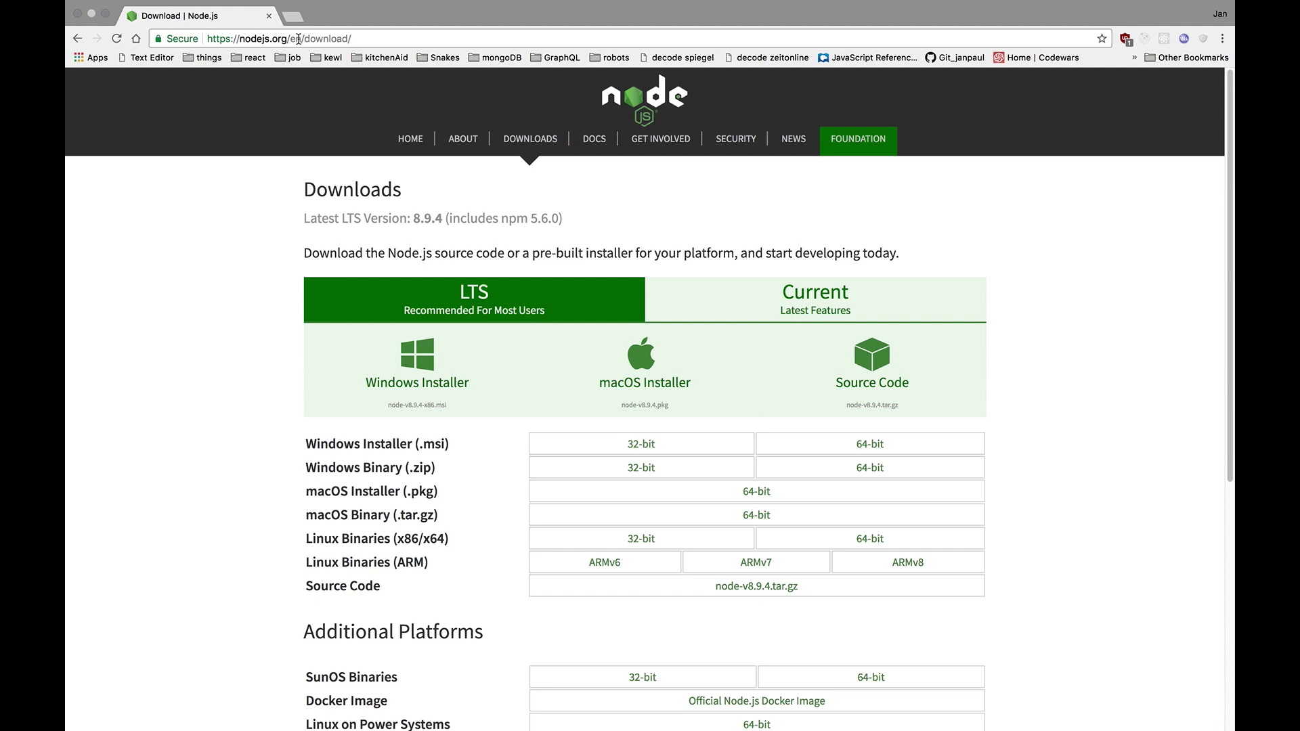
{"action": "left_click_drag", "start_coordinate": [289, 39], "coordinate": [458, 45]}
{"action": "key", "text": "BackSpace"}
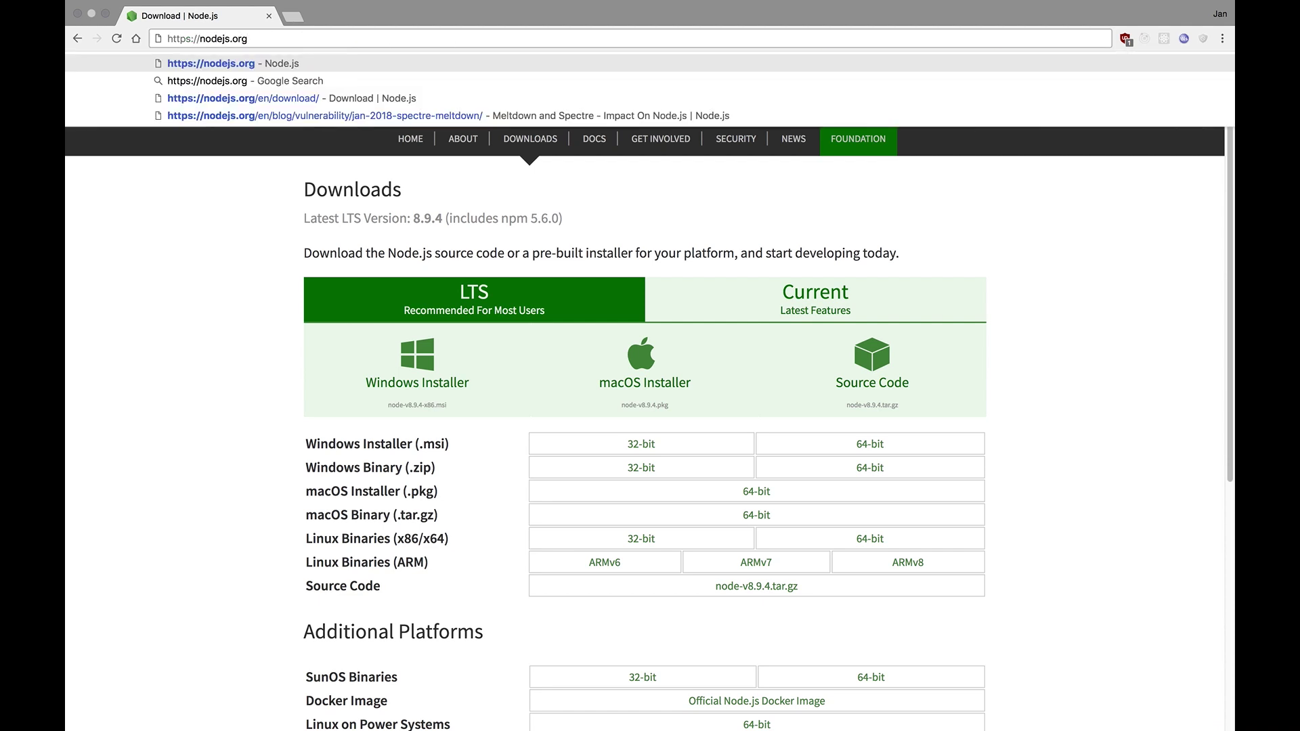
{"action": "key", "text": "Return"}
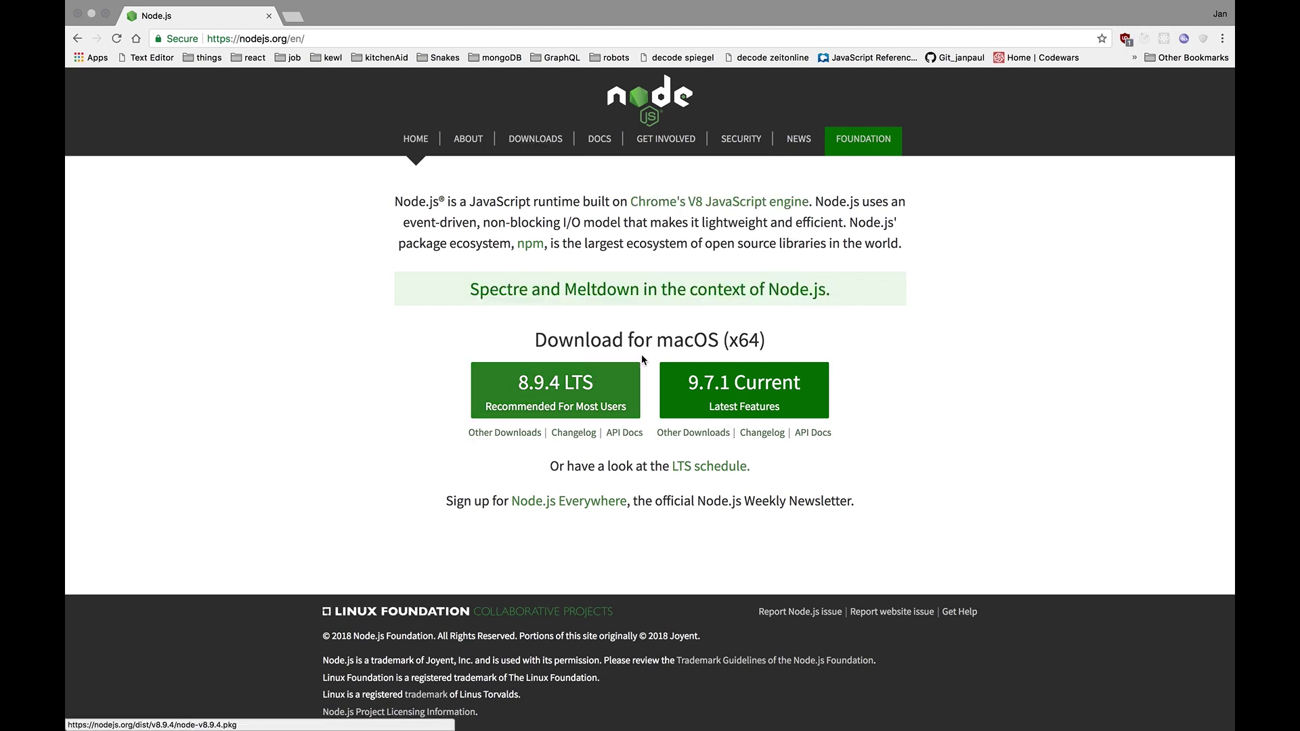
Highlight the 'Download for macOS (x64)' heading, then open the nodejs.org Downloads page
{"action": "left_click_drag", "start_coordinate": [760, 338], "coordinate": [532, 347]}
{"action": "left_click", "coordinate": [532, 347]}
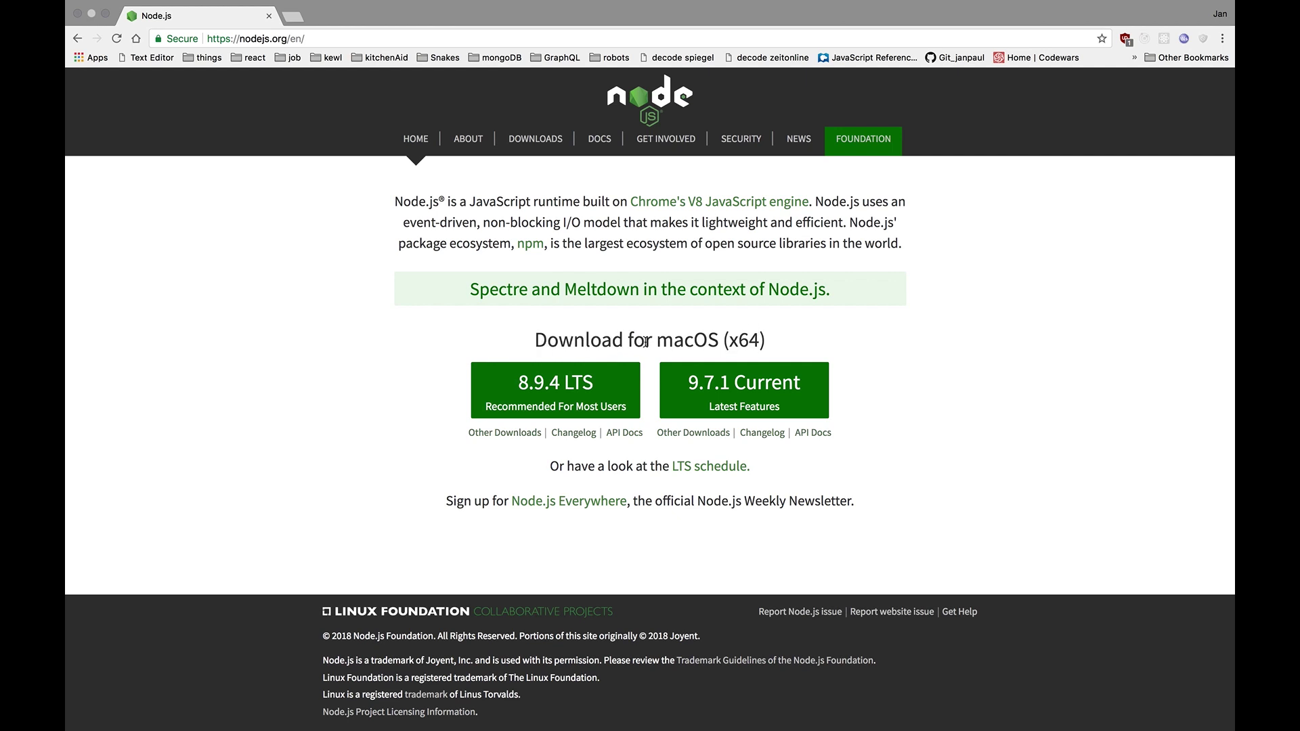
{"action": "left_click_drag", "start_coordinate": [653, 340], "coordinate": [775, 349]}
{"action": "left_click", "coordinate": [774, 344]}
{"action": "left_click", "coordinate": [537, 142]}
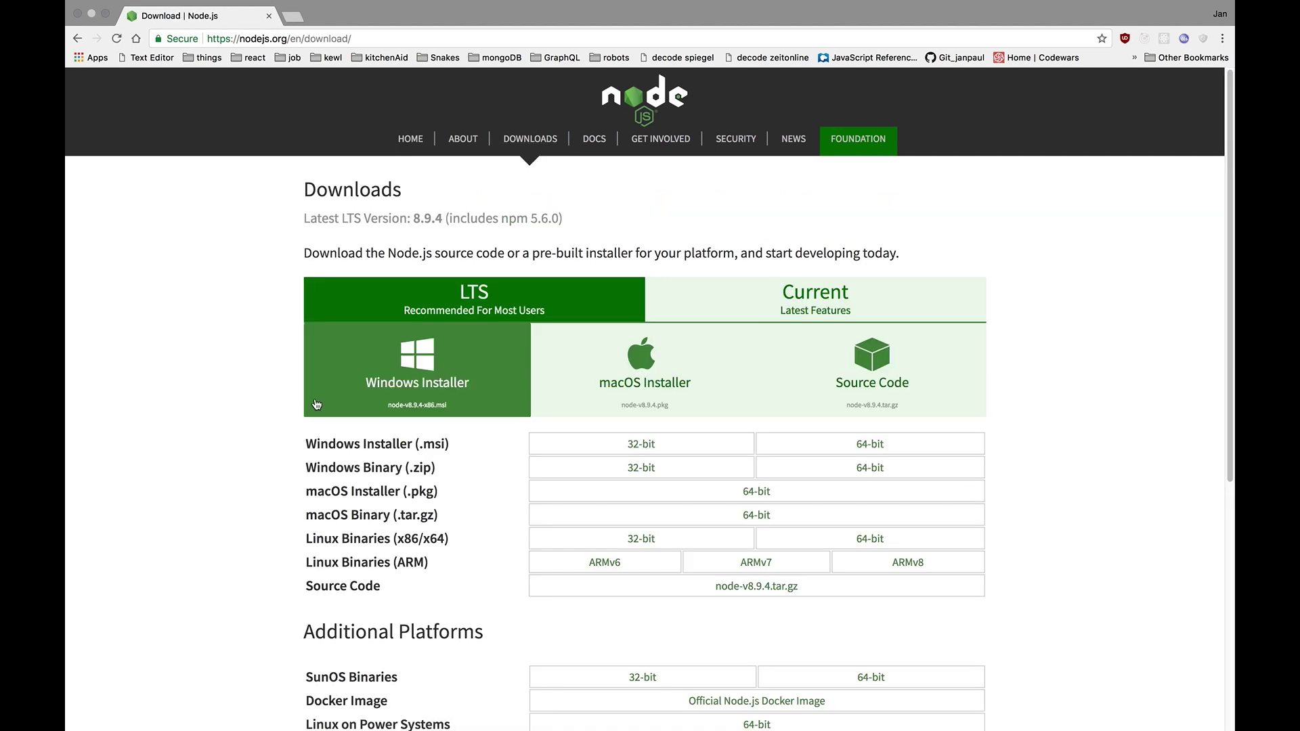
Download the macOS LTS installer node-v8.9.4.pkg from the Downloads page
{"action": "scroll", "coordinate": [435, 224], "scroll_direction": "down", "scroll_amount": 3}
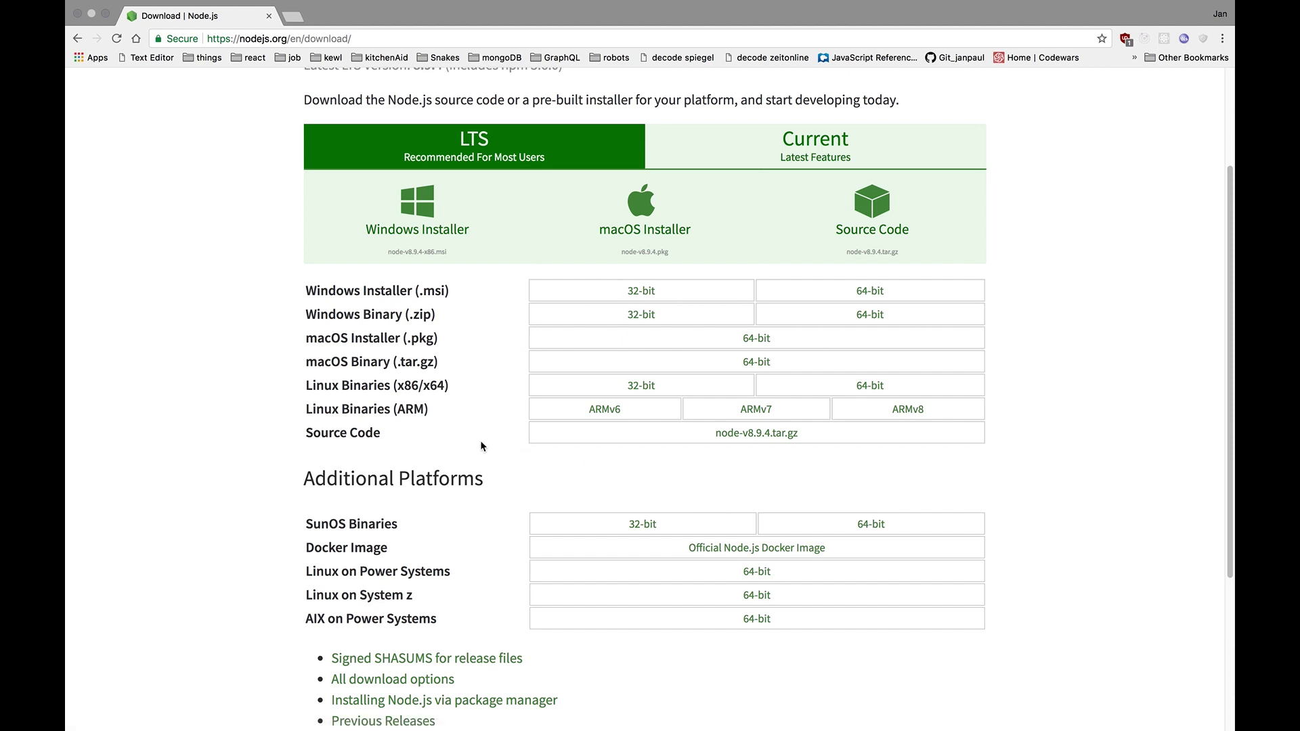
{"action": "left_click", "coordinate": [646, 199]}
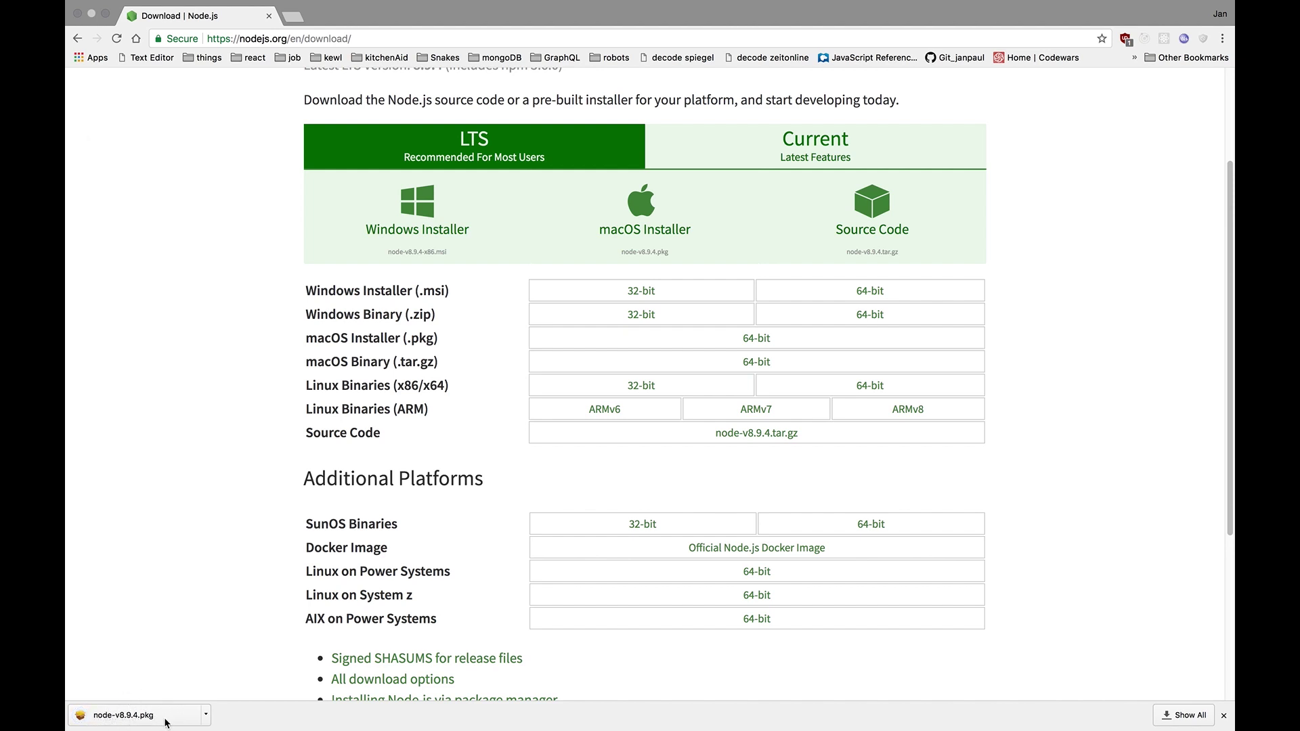
{"action": "left_click", "coordinate": [144, 718]}
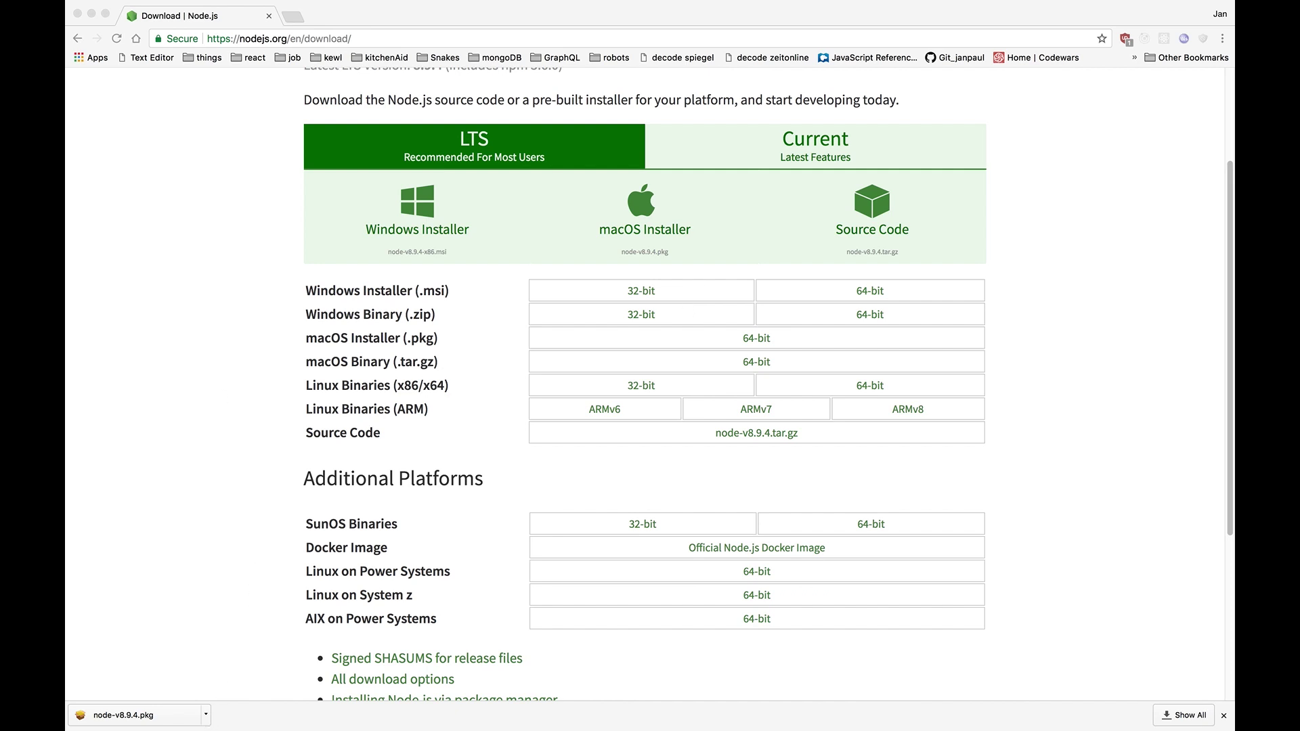
Exit full screen, reveal node-v8.9.4.pkg in Finder, and launch the Node.js installer
{"action": "left_click", "coordinate": [110, 20]}
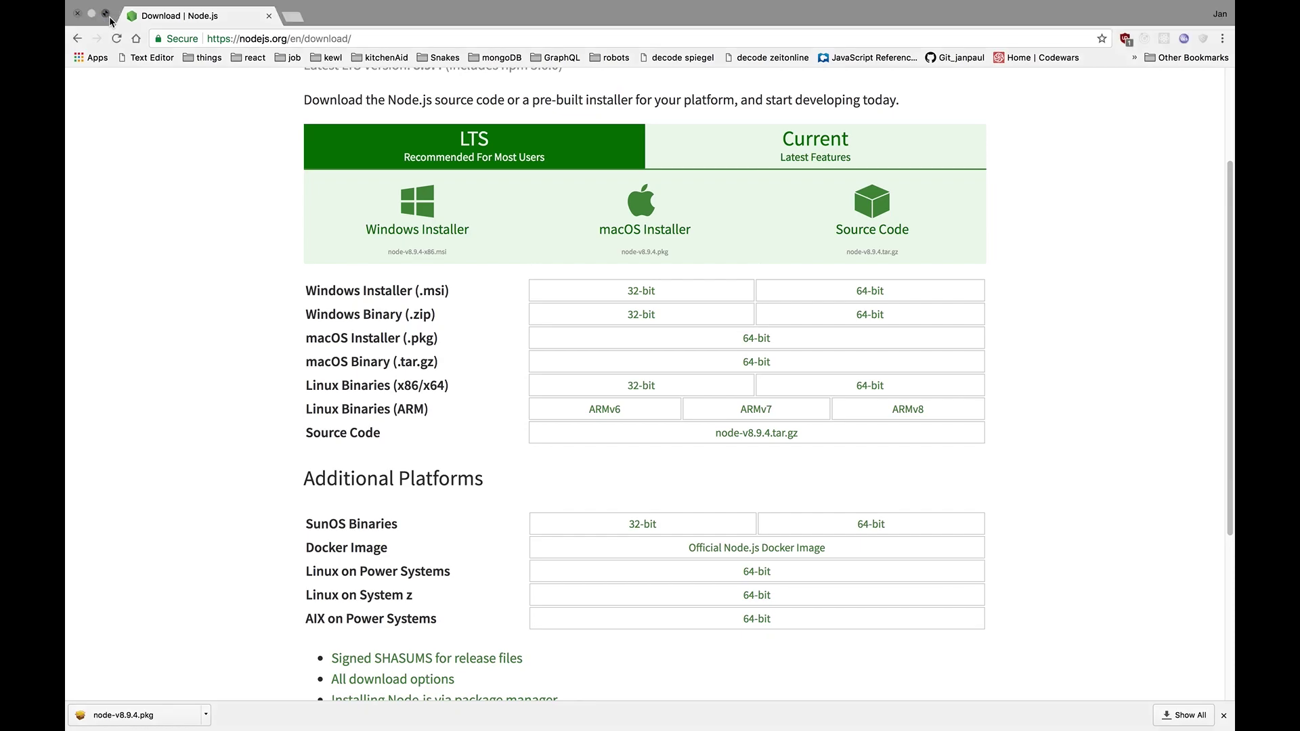
{"action": "left_click", "coordinate": [108, 16]}
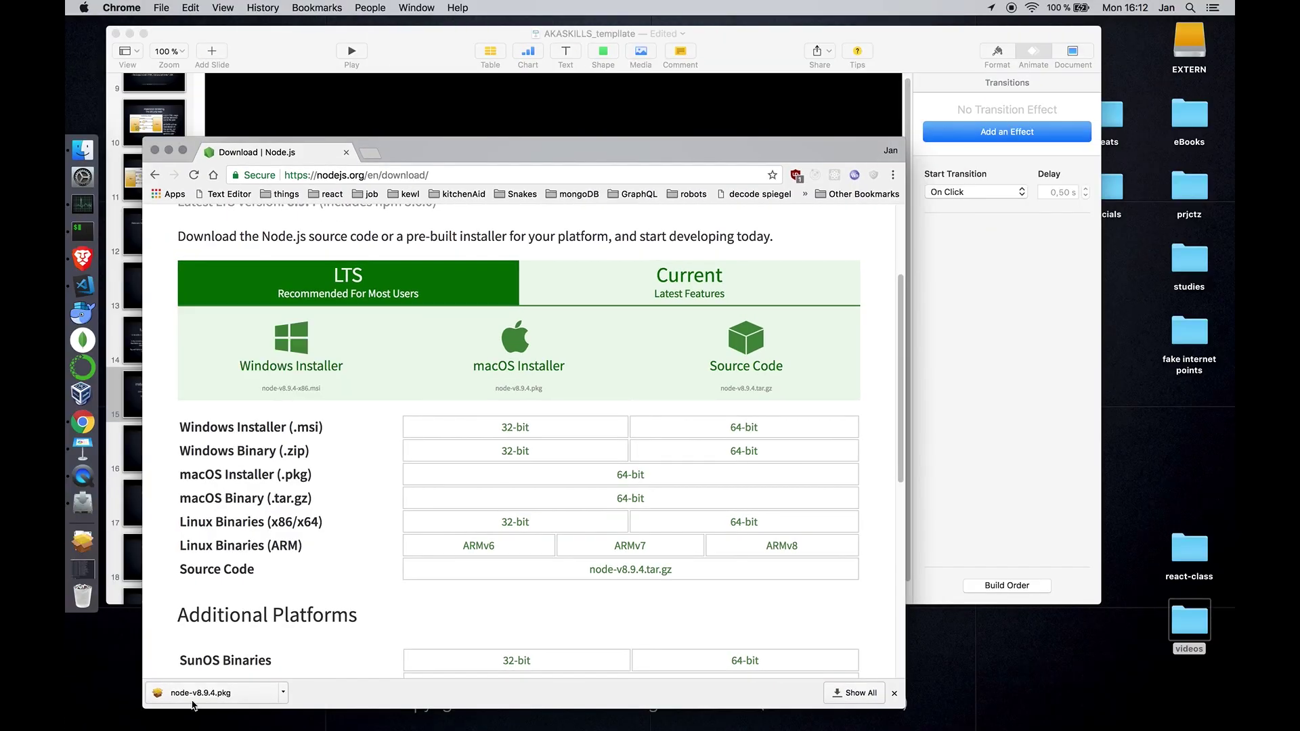
{"action": "left_click", "coordinate": [283, 692]}
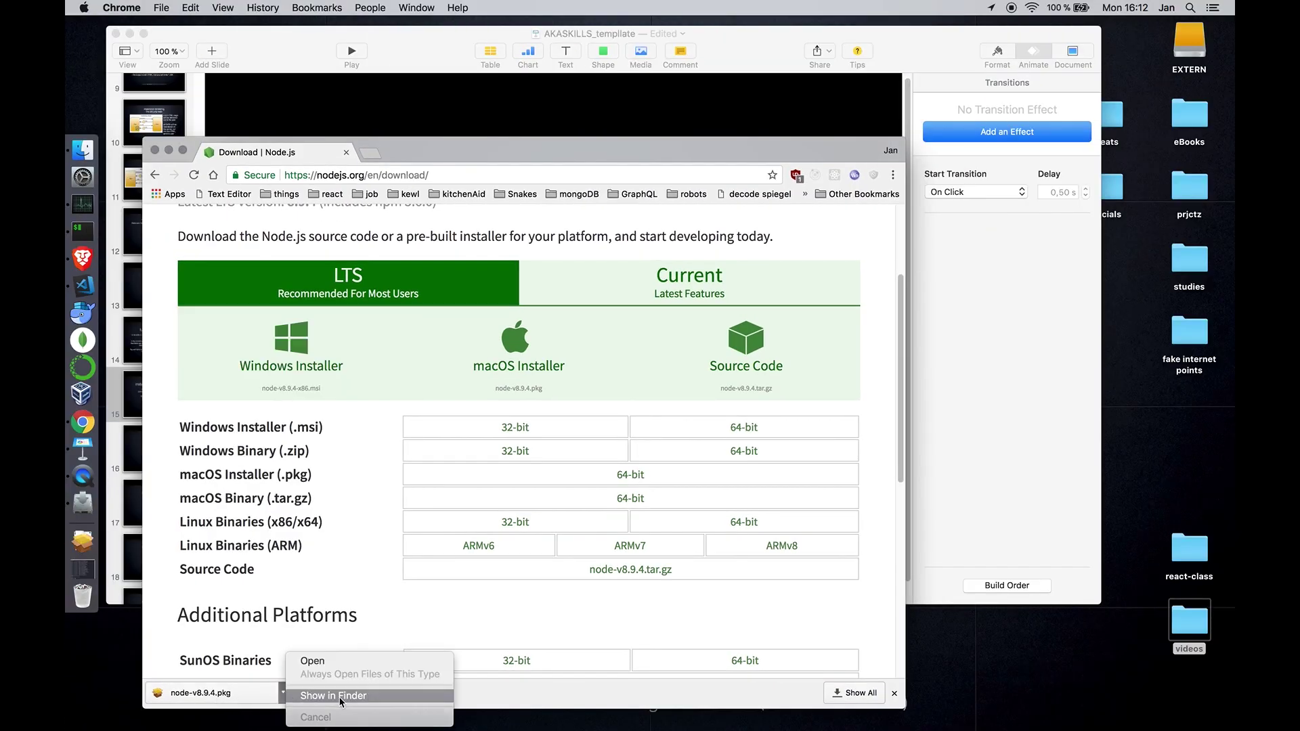
{"action": "left_click", "coordinate": [342, 704]}
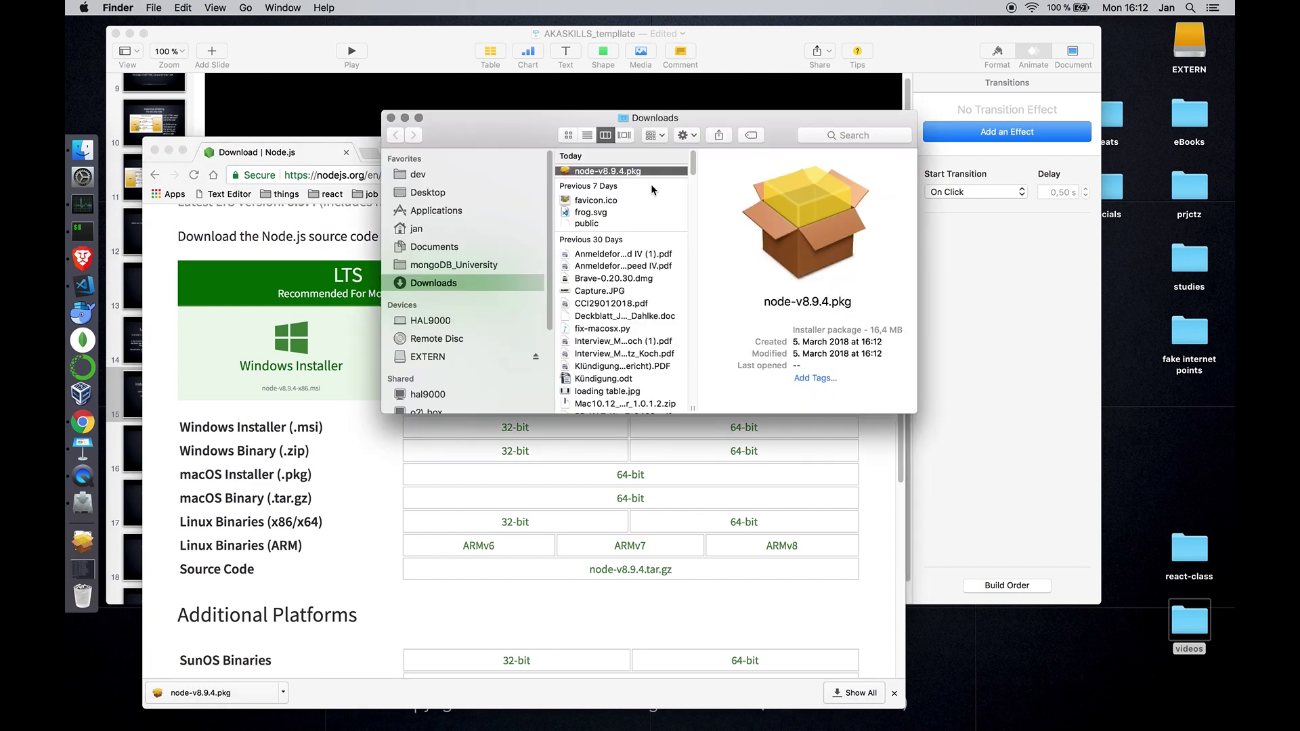
{"action": "double_click", "coordinate": [634, 173]}
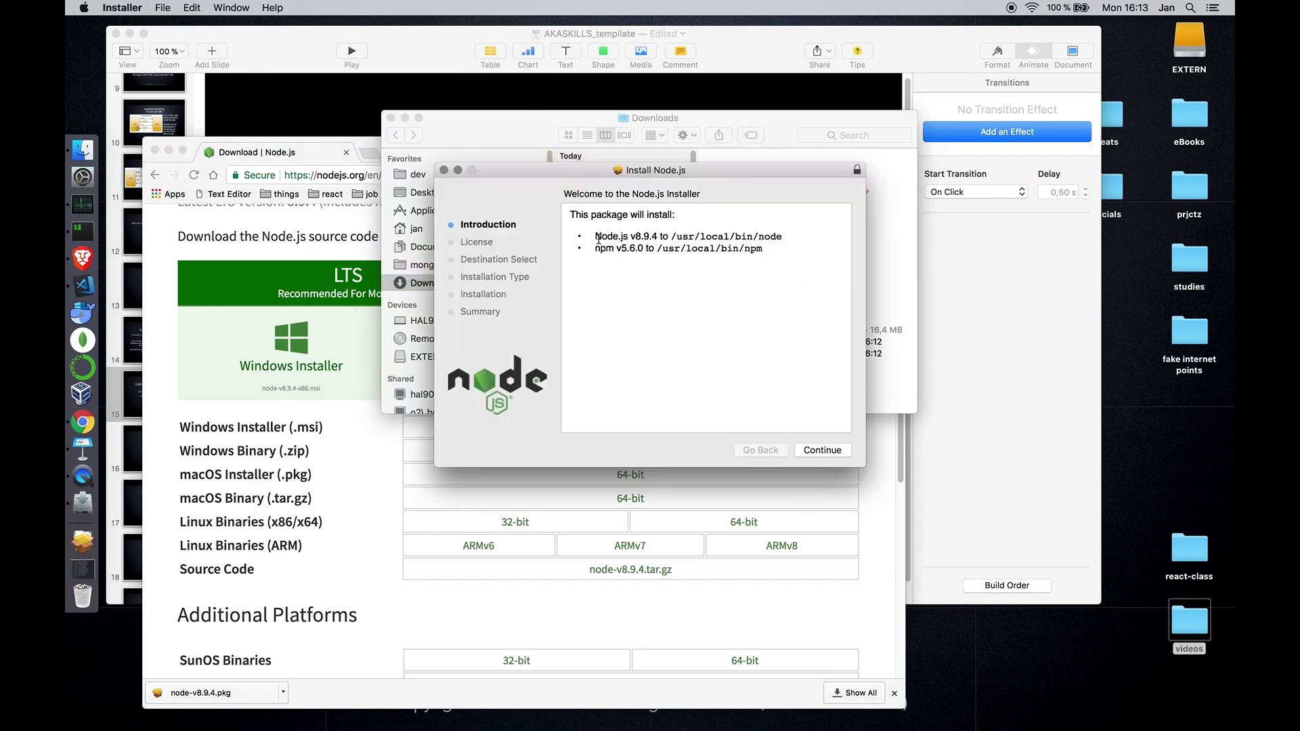
{"action": "left_click_drag", "start_coordinate": [539, 171], "coordinate": [476, 133]}
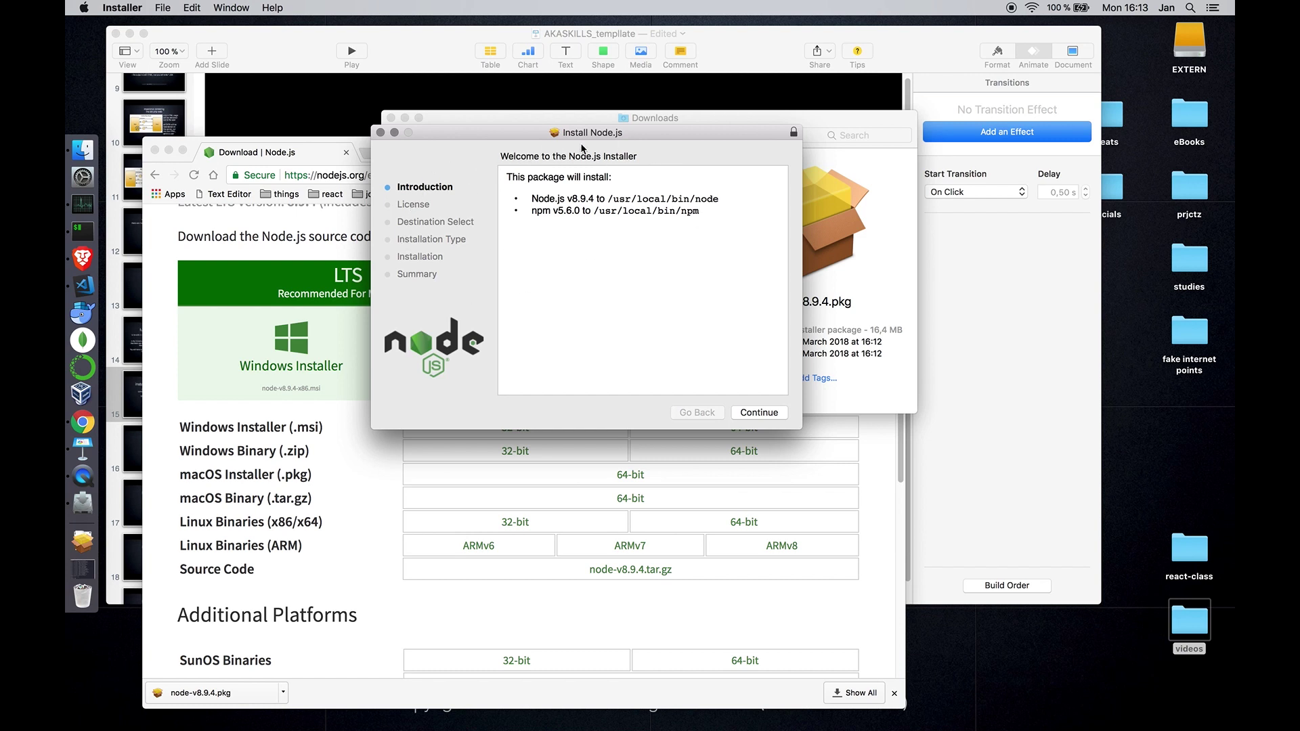
{"action": "left_click_drag", "start_coordinate": [531, 210], "coordinate": [697, 215]}
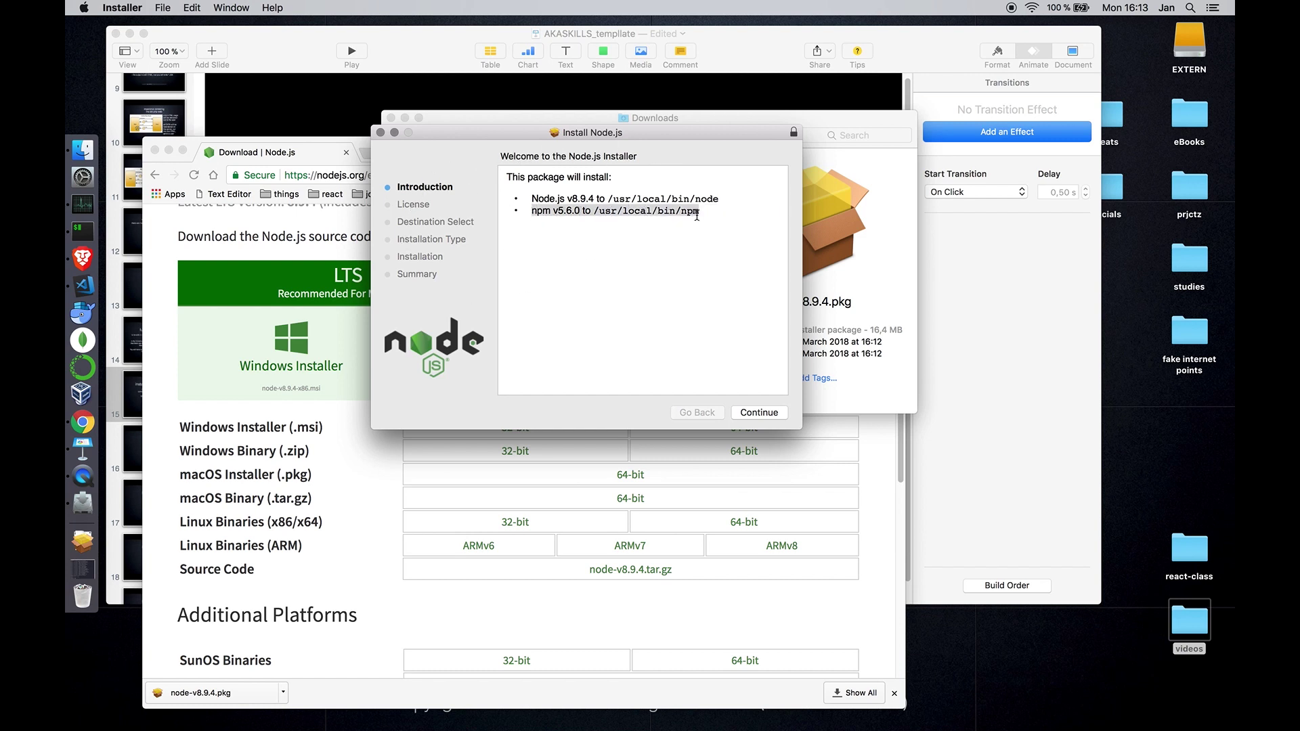
{"action": "left_click", "coordinate": [572, 199]}
{"action": "mouse_move", "coordinate": [531, 198]}
{"action": "left_mouse_down"}
{"action": "mouse_move", "coordinate": [718, 203]}
{"action": "mouse_move", "coordinate": [532, 215]}
{"action": "left_mouse_up"}
{"action": "left_click", "coordinate": [710, 215]}
{"action": "left_click", "coordinate": [608, 316]}
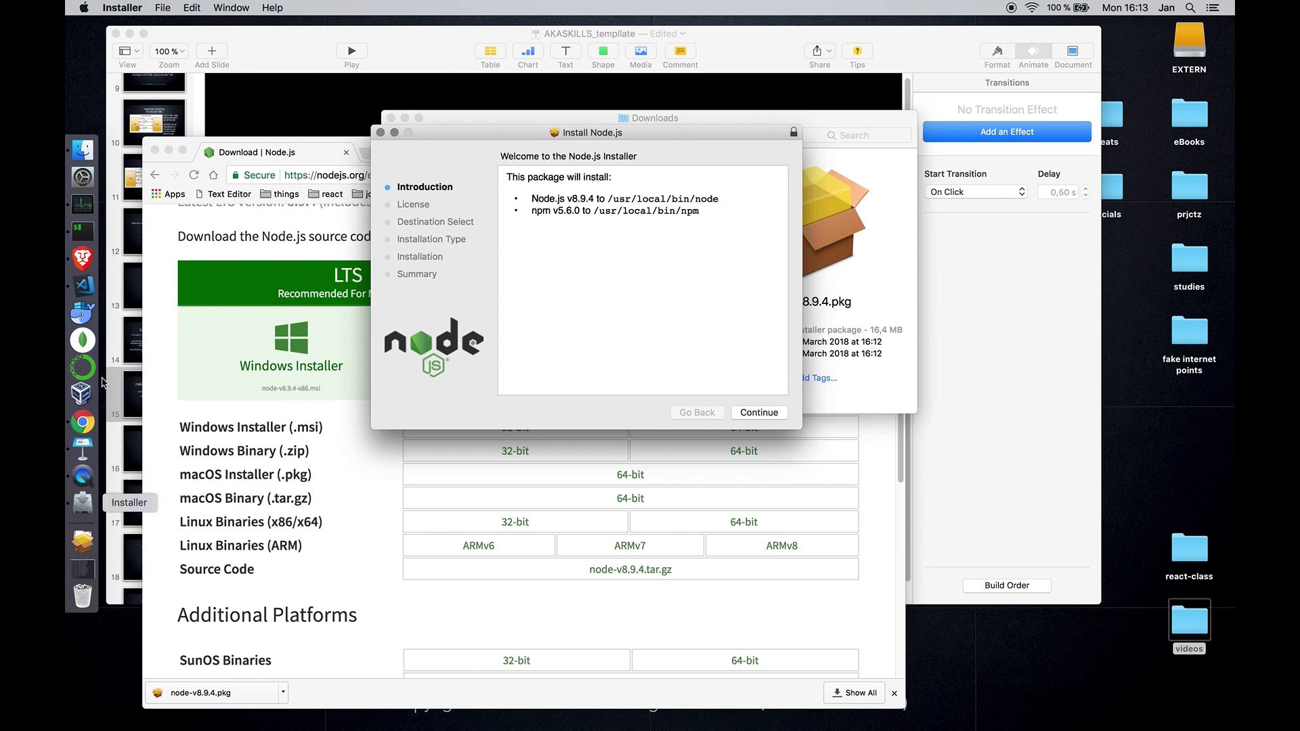
Clear the iTerm2 terminal screen with the clear command
{"action": "left_click", "coordinate": [83, 231]}
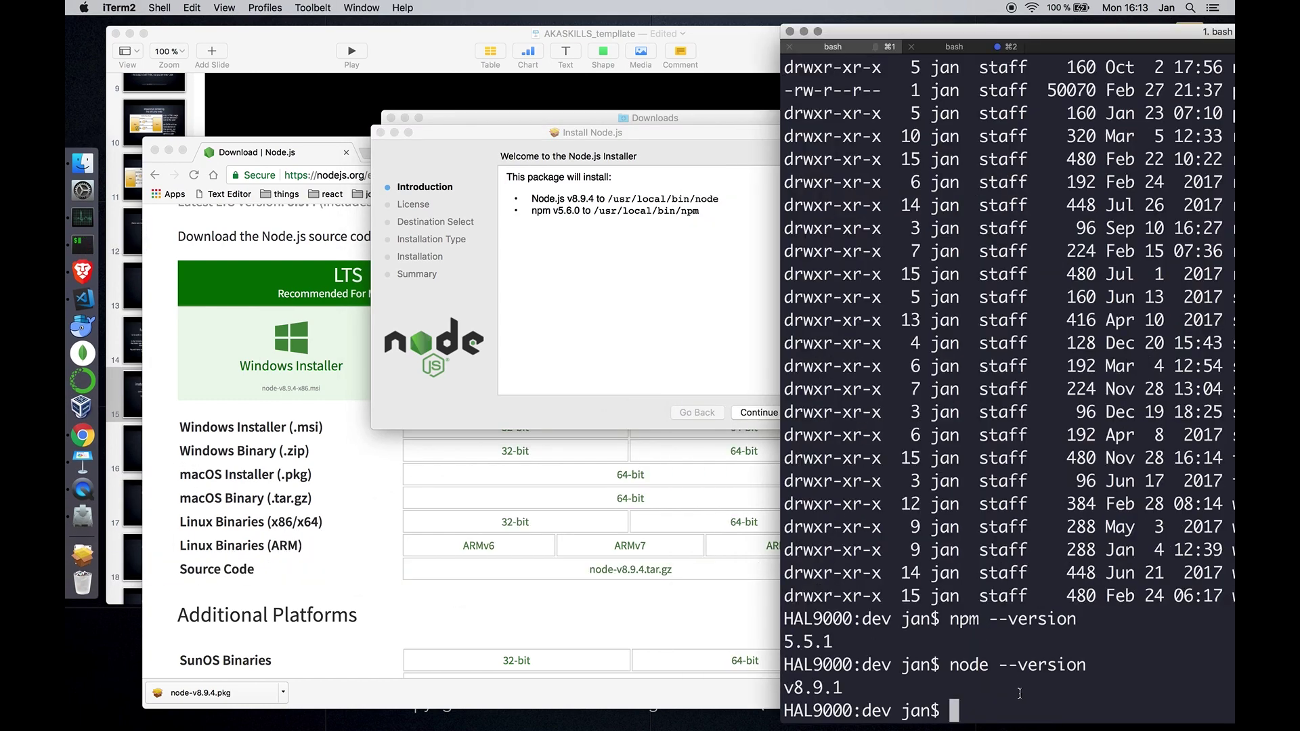
{"action": "type", "text": "clear"}
{"action": "key", "text": "Return"}
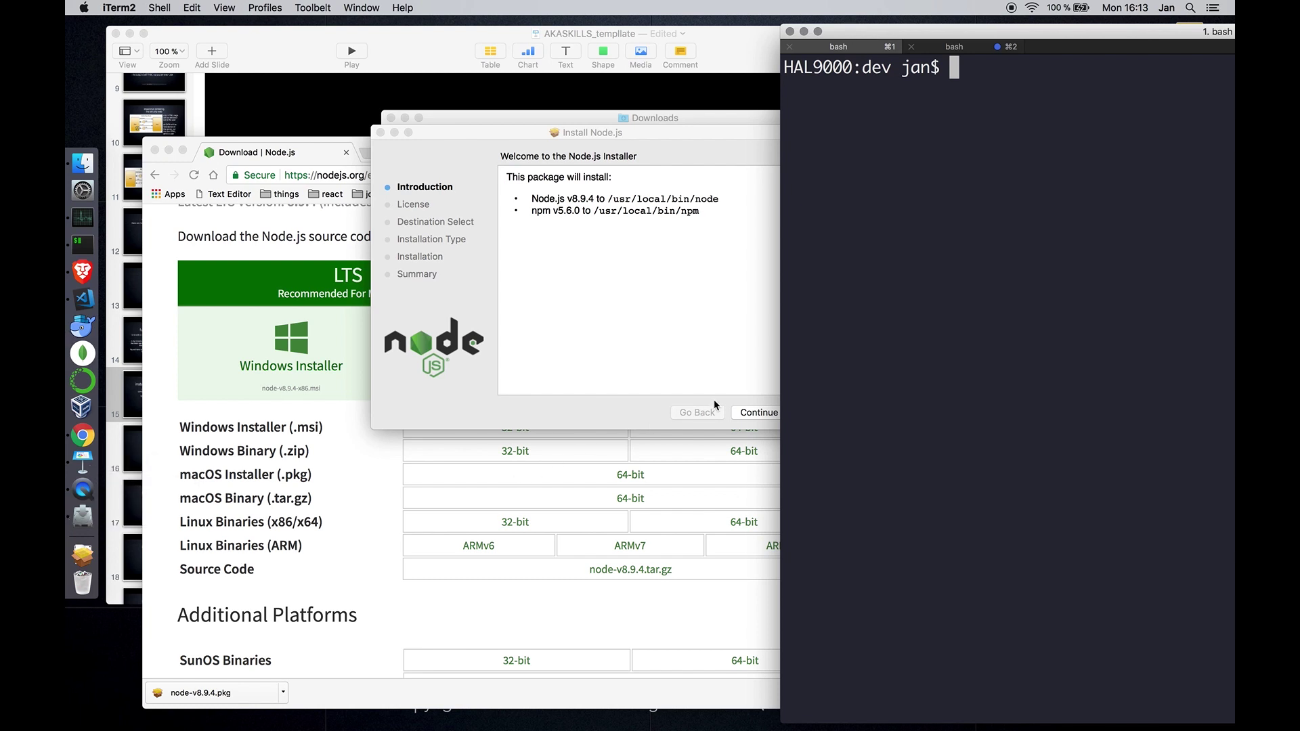
Check versions with node --version (v8.9.1) and npm --version (5.5.1), then return to Keynote
{"action": "type", "text": "node --version"}
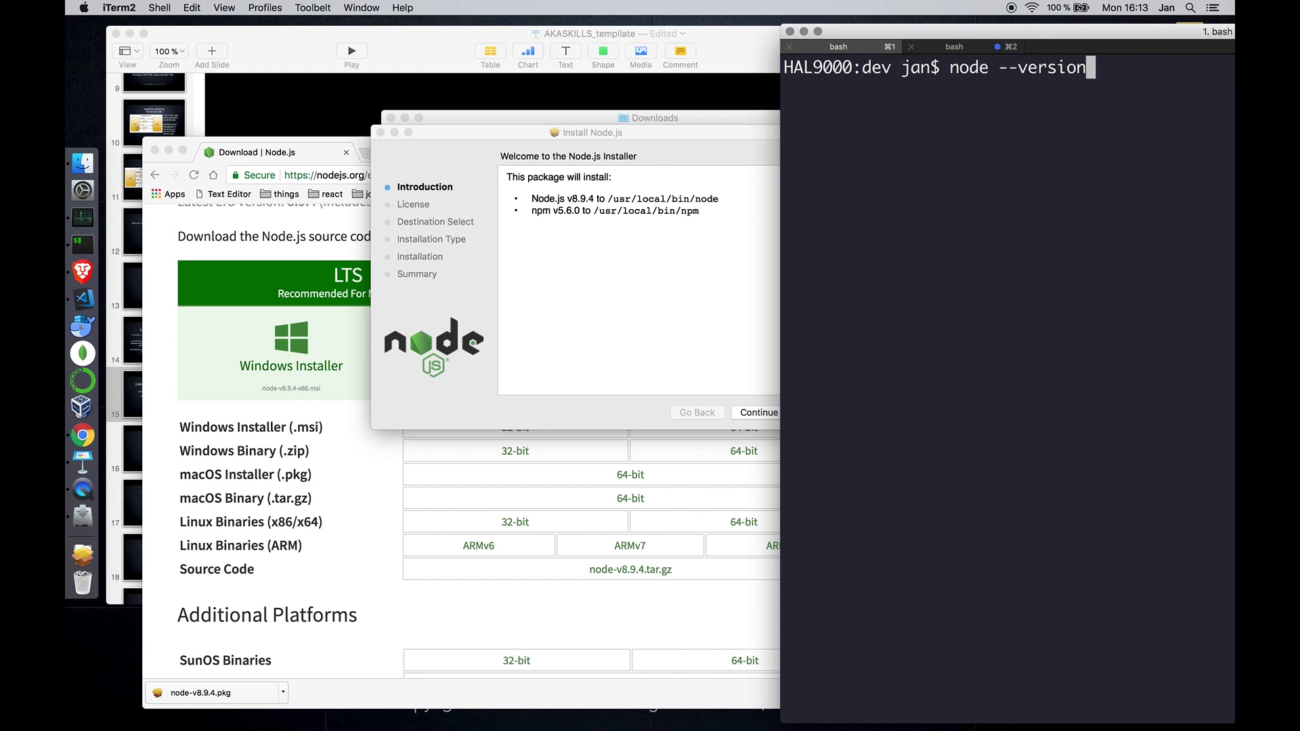
{"action": "key", "text": "Return"}
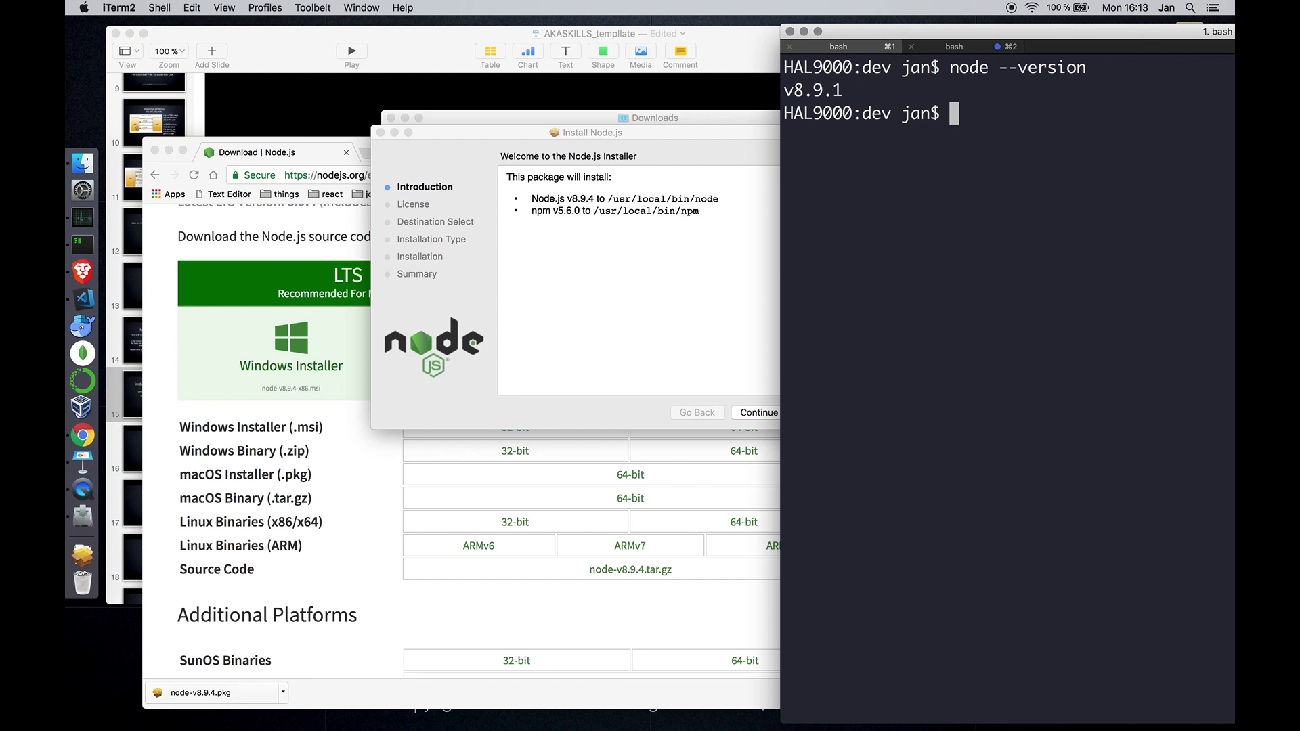
{"action": "type", "text": "npm --version"}
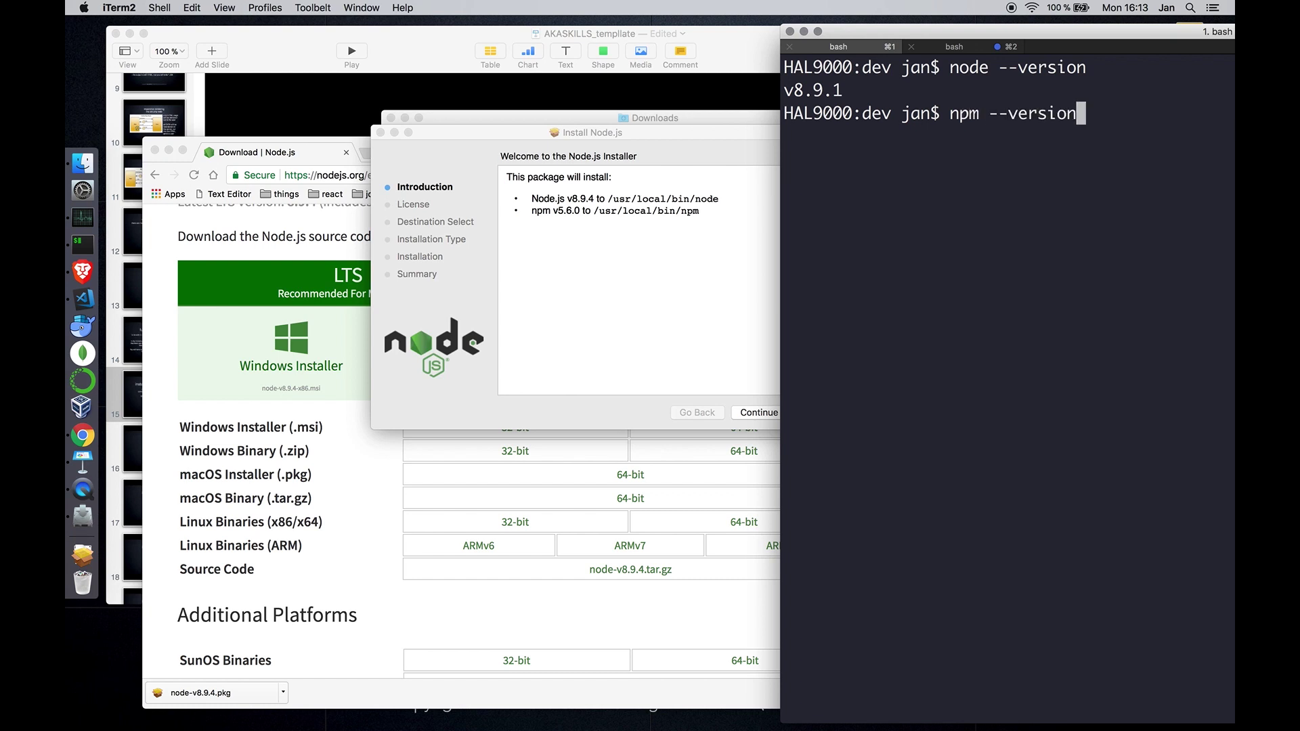
{"action": "key", "text": "Return"}
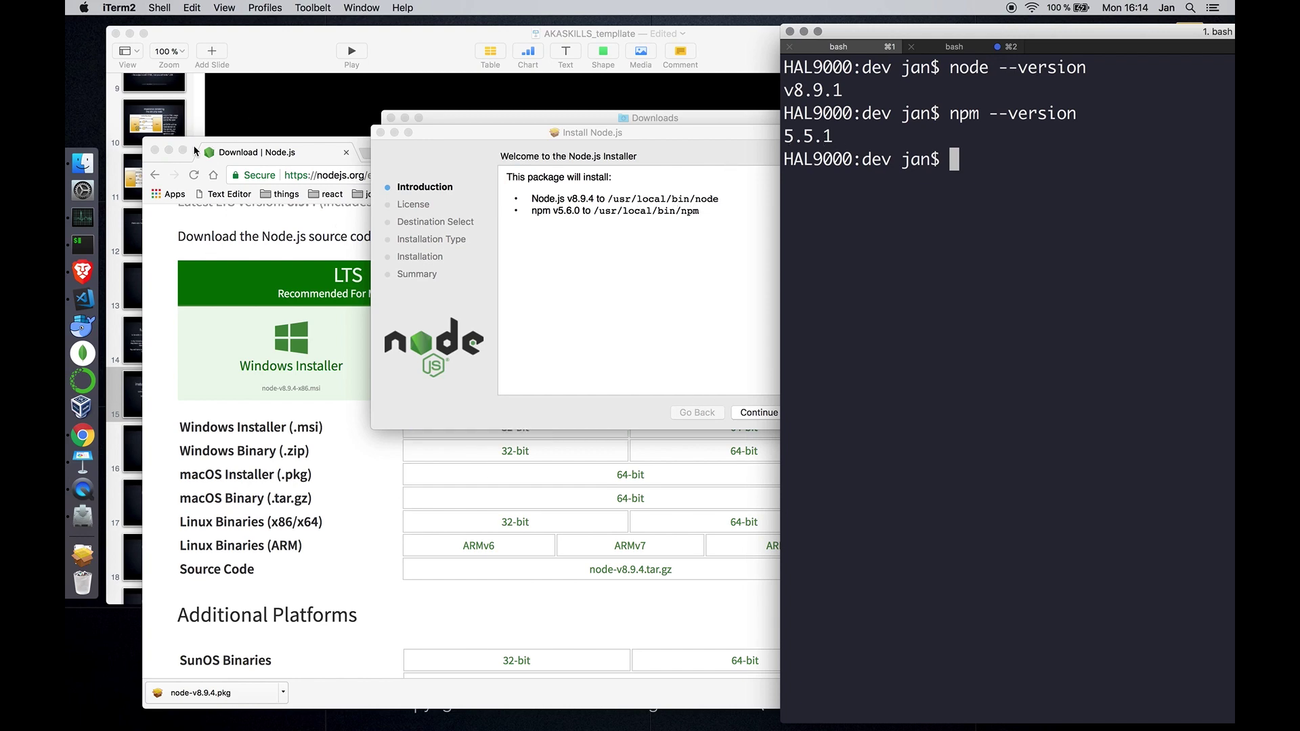
{"action": "left_click", "coordinate": [255, 109]}
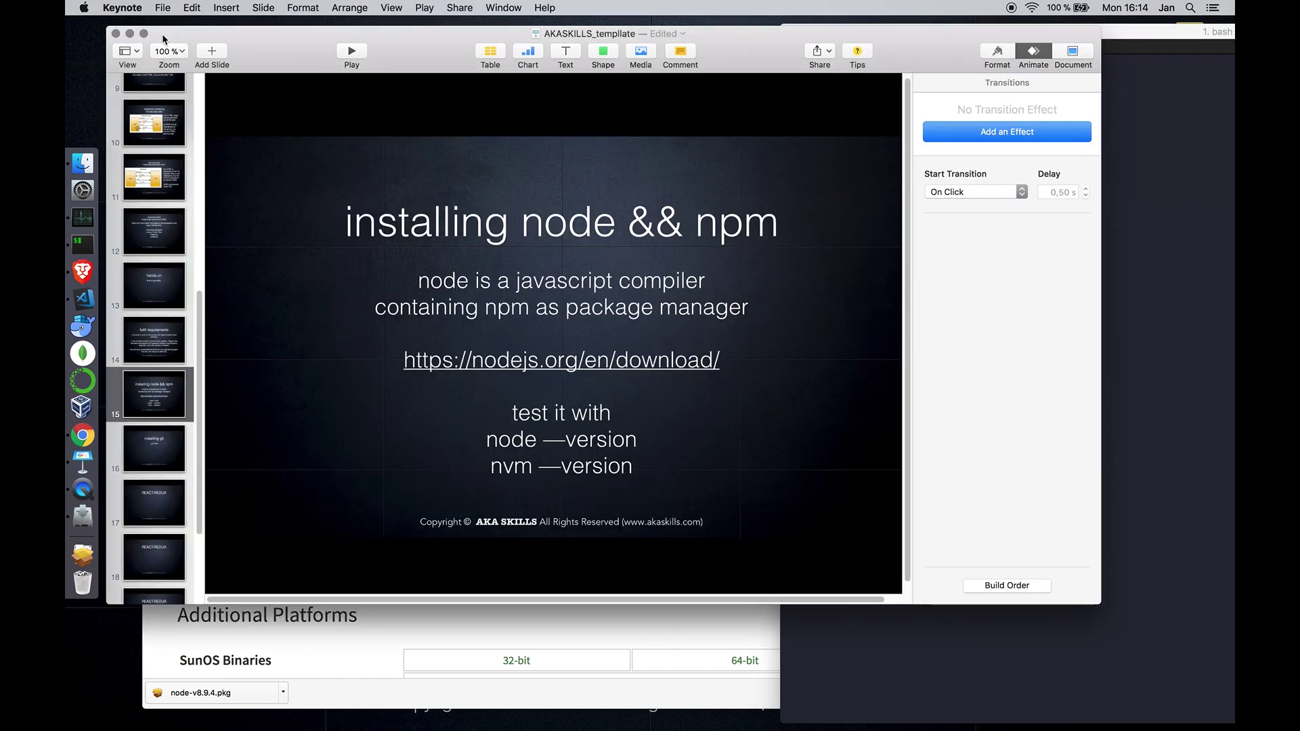